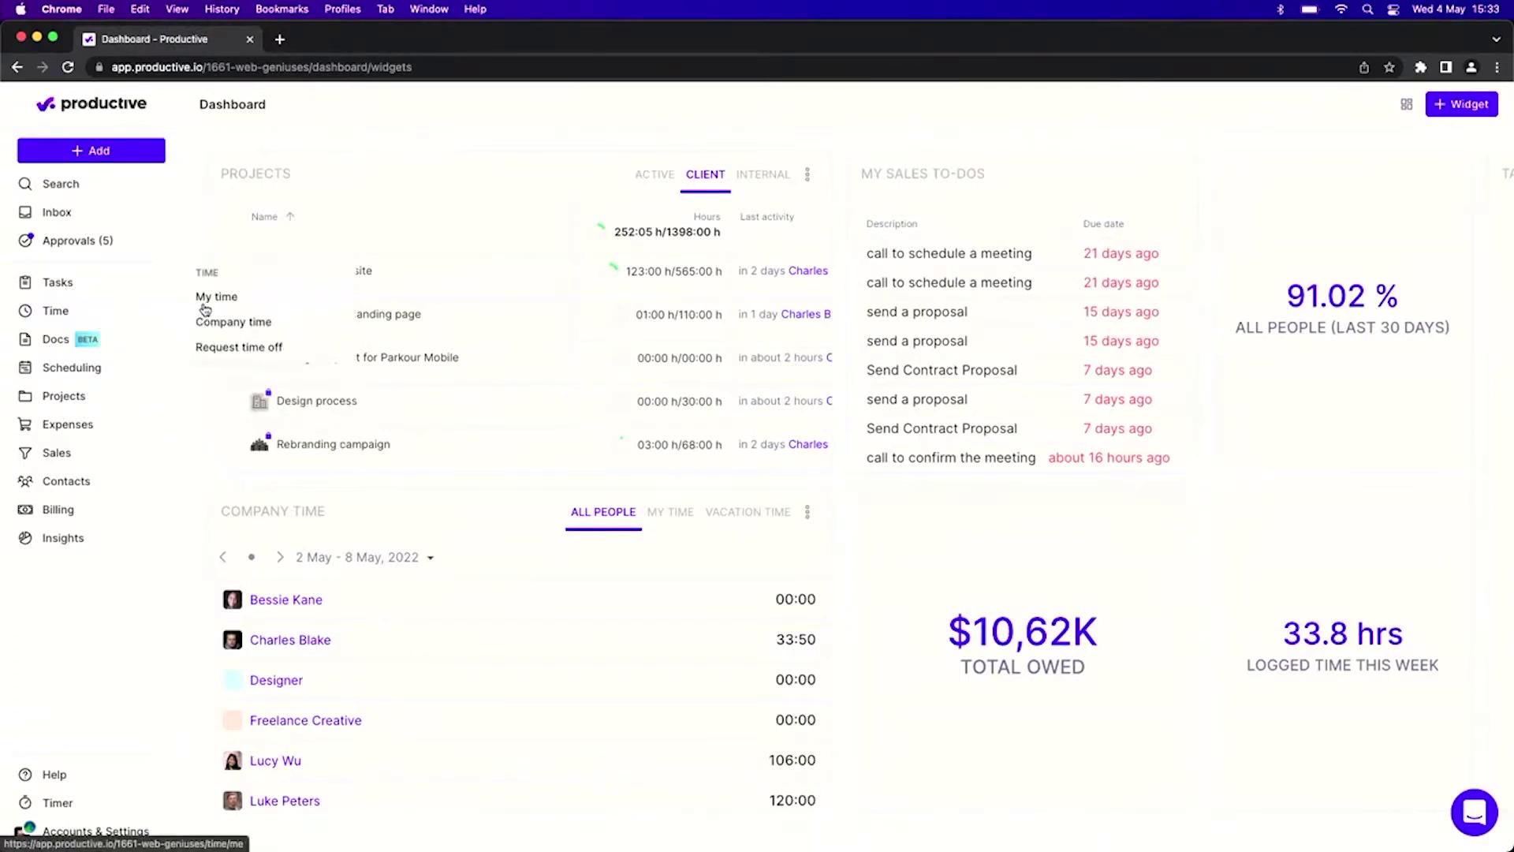
# Open My time from the sidebar's Time flyout to see the 2–8 May 2022 week.
pyautogui.click(204, 307)
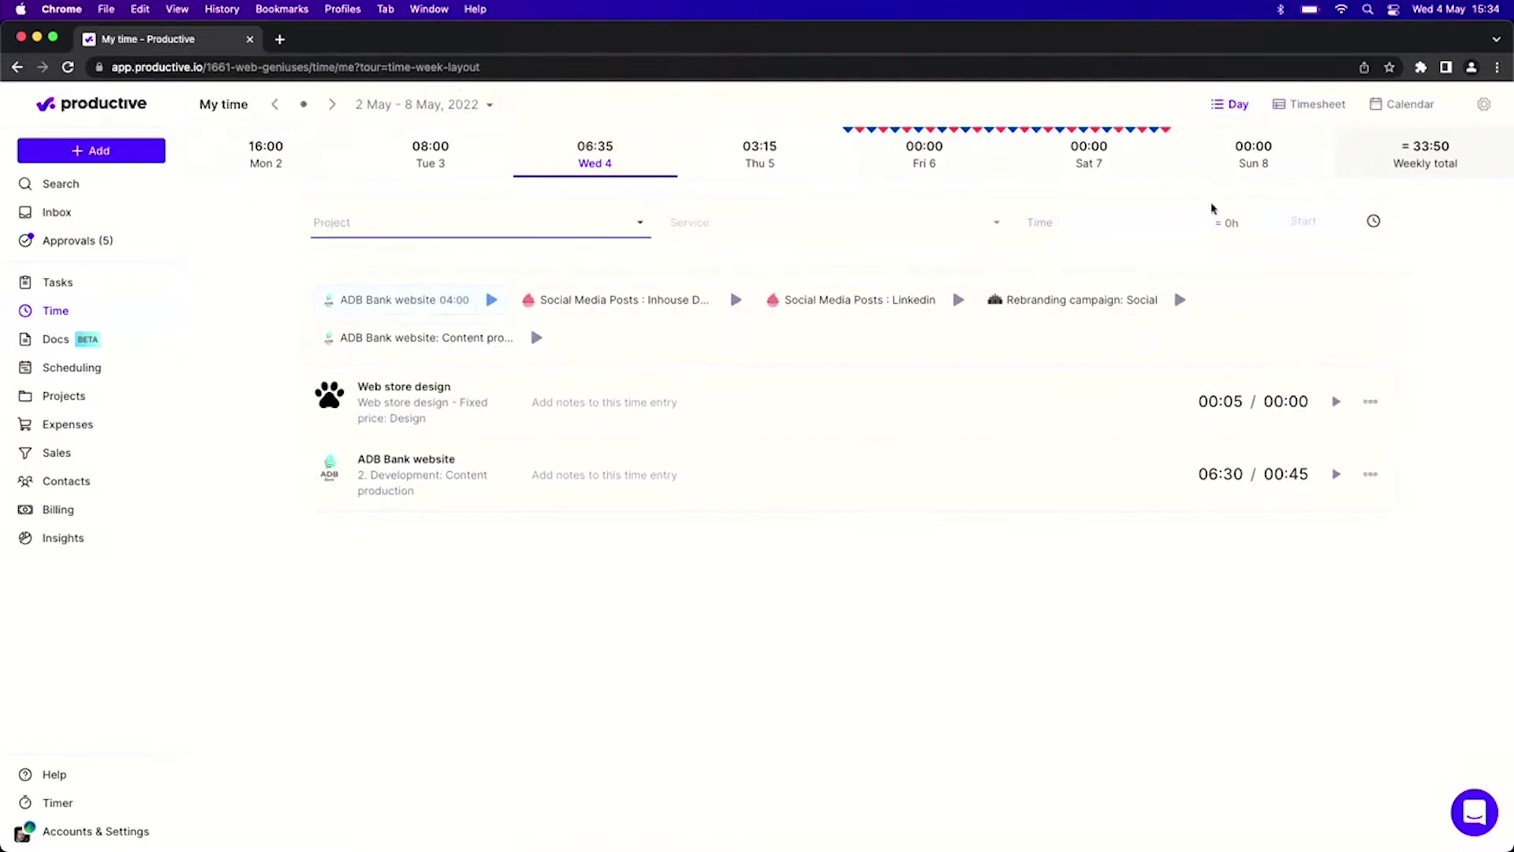
# Set the new time entry's project to Social Media Posts and its service to Development.
pyautogui.click(785, 268)
pyautogui.click(631, 239)
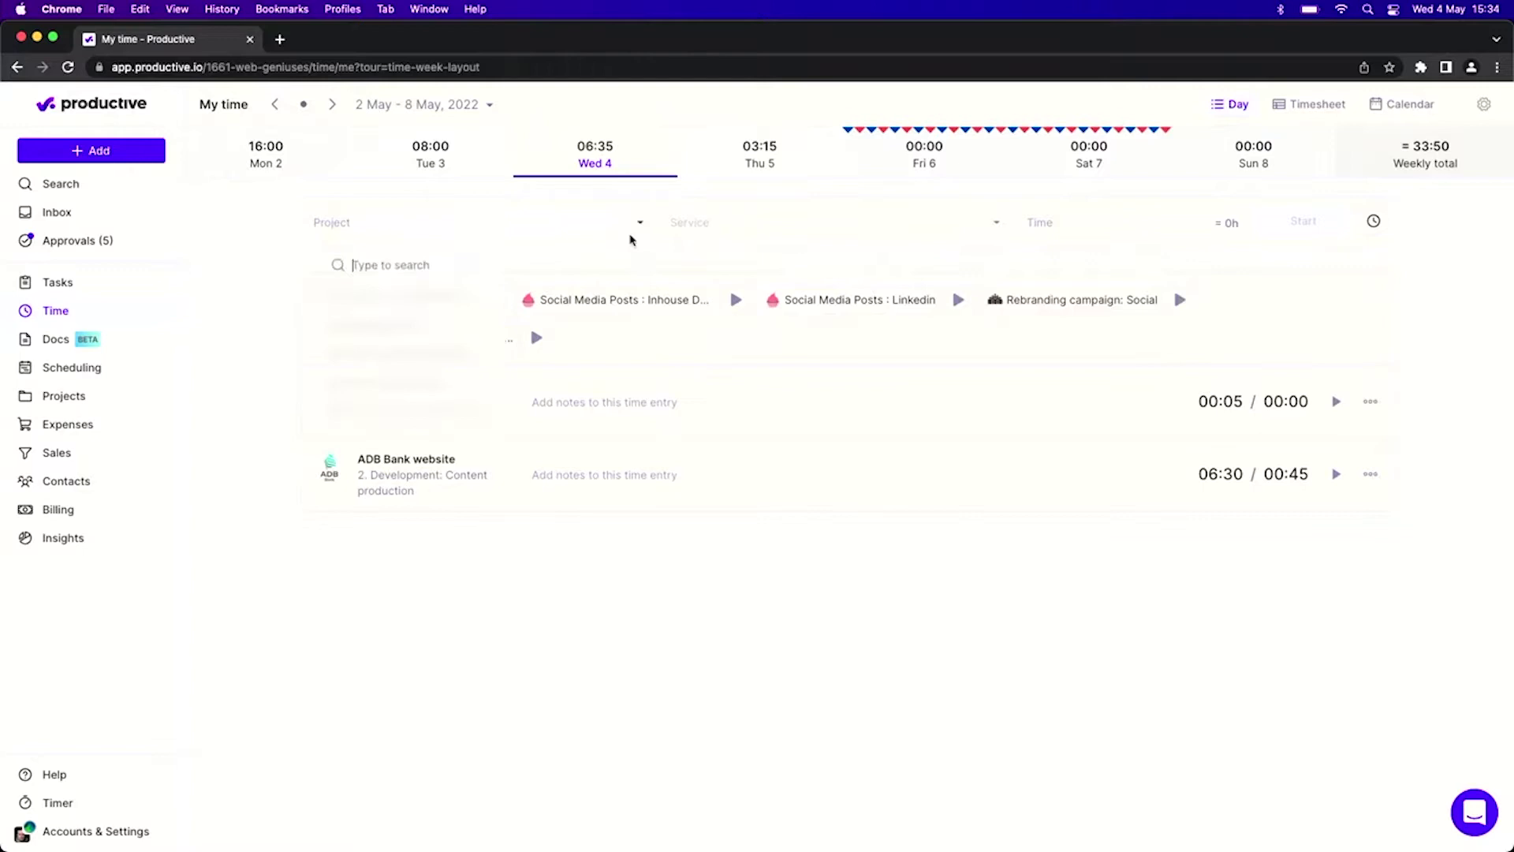
pyautogui.scroll(-10, 467, 357)
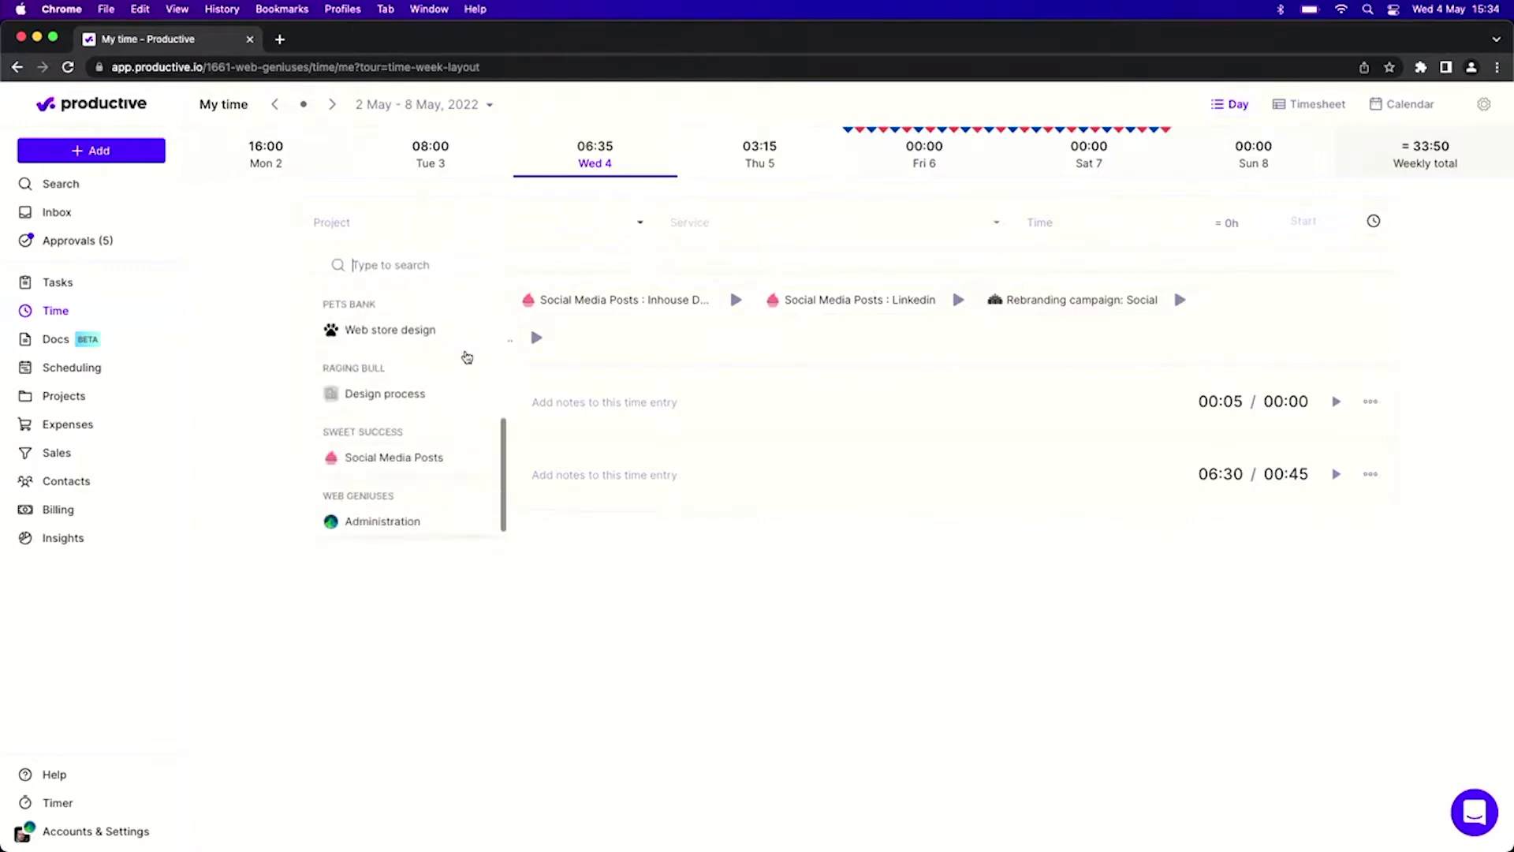
pyautogui.click(436, 459)
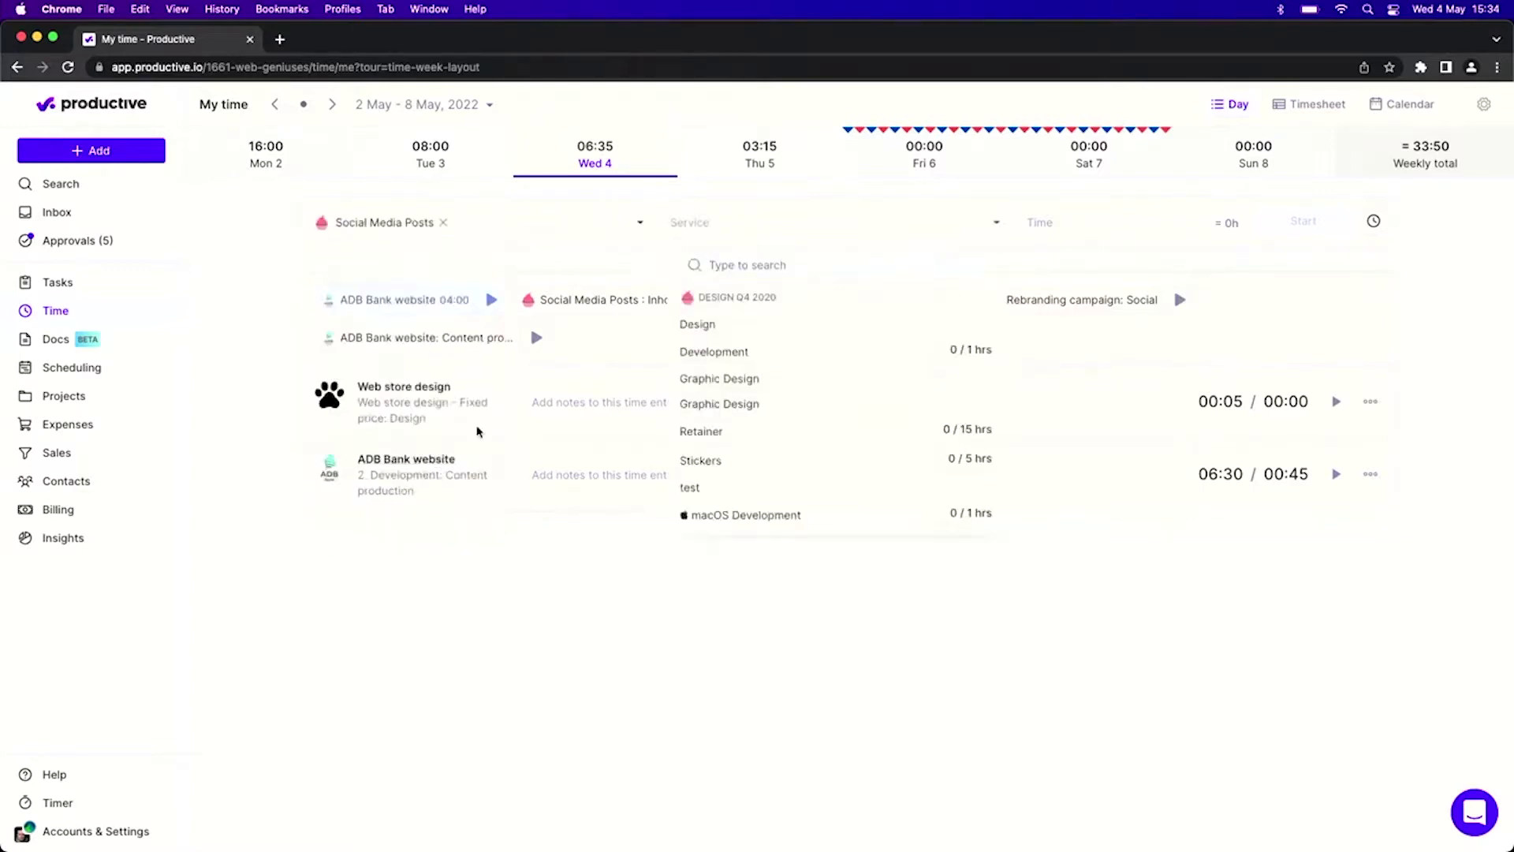
pyautogui.click(708, 361)
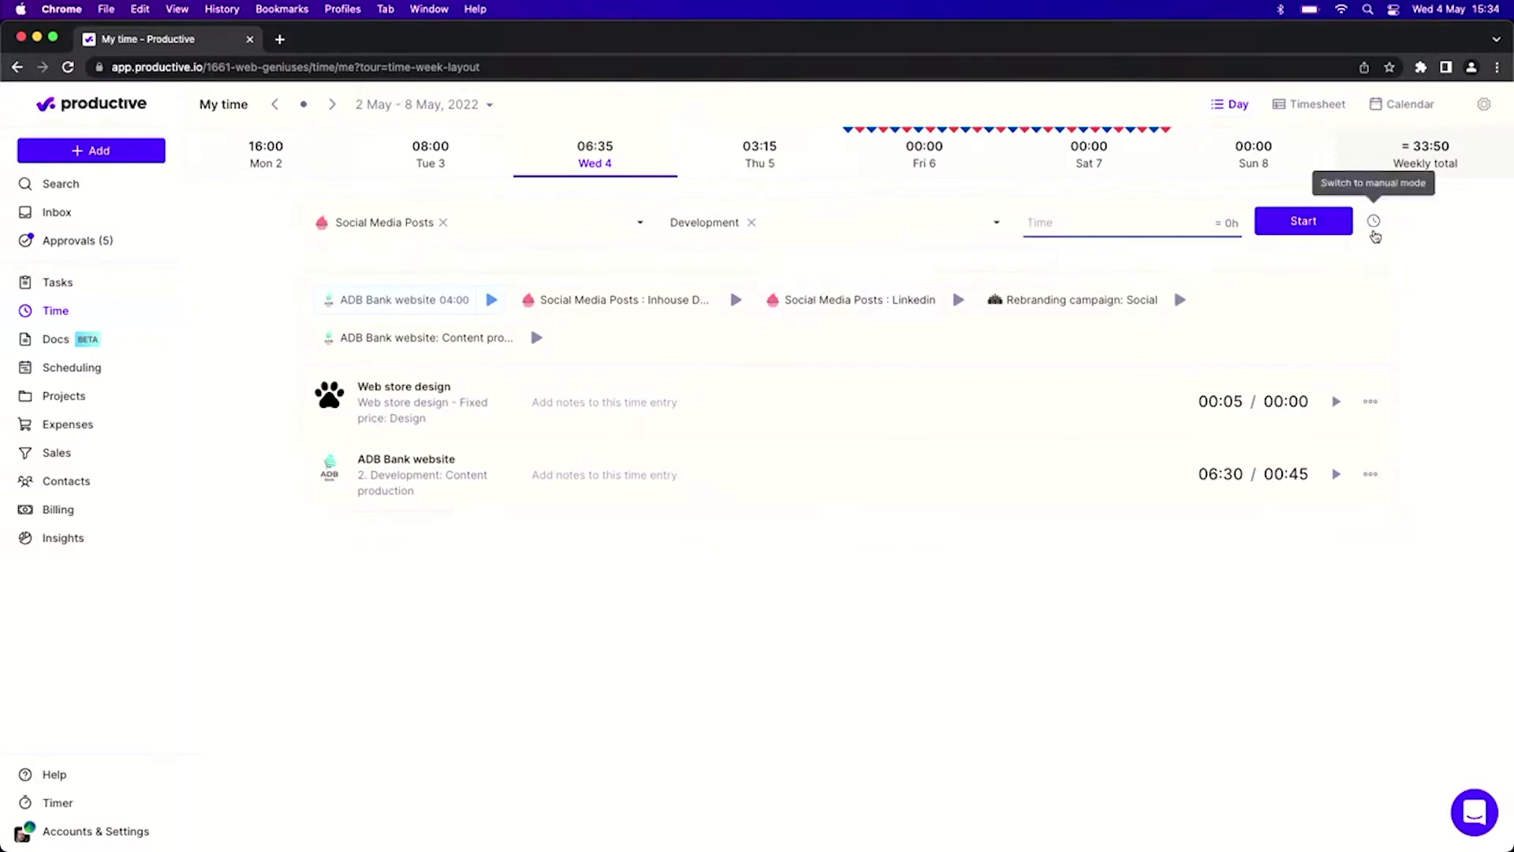
# Switch the entry to manual mode, try times 1 and 9-12 in the Time field, then clear it.
pyautogui.click(1374, 222)
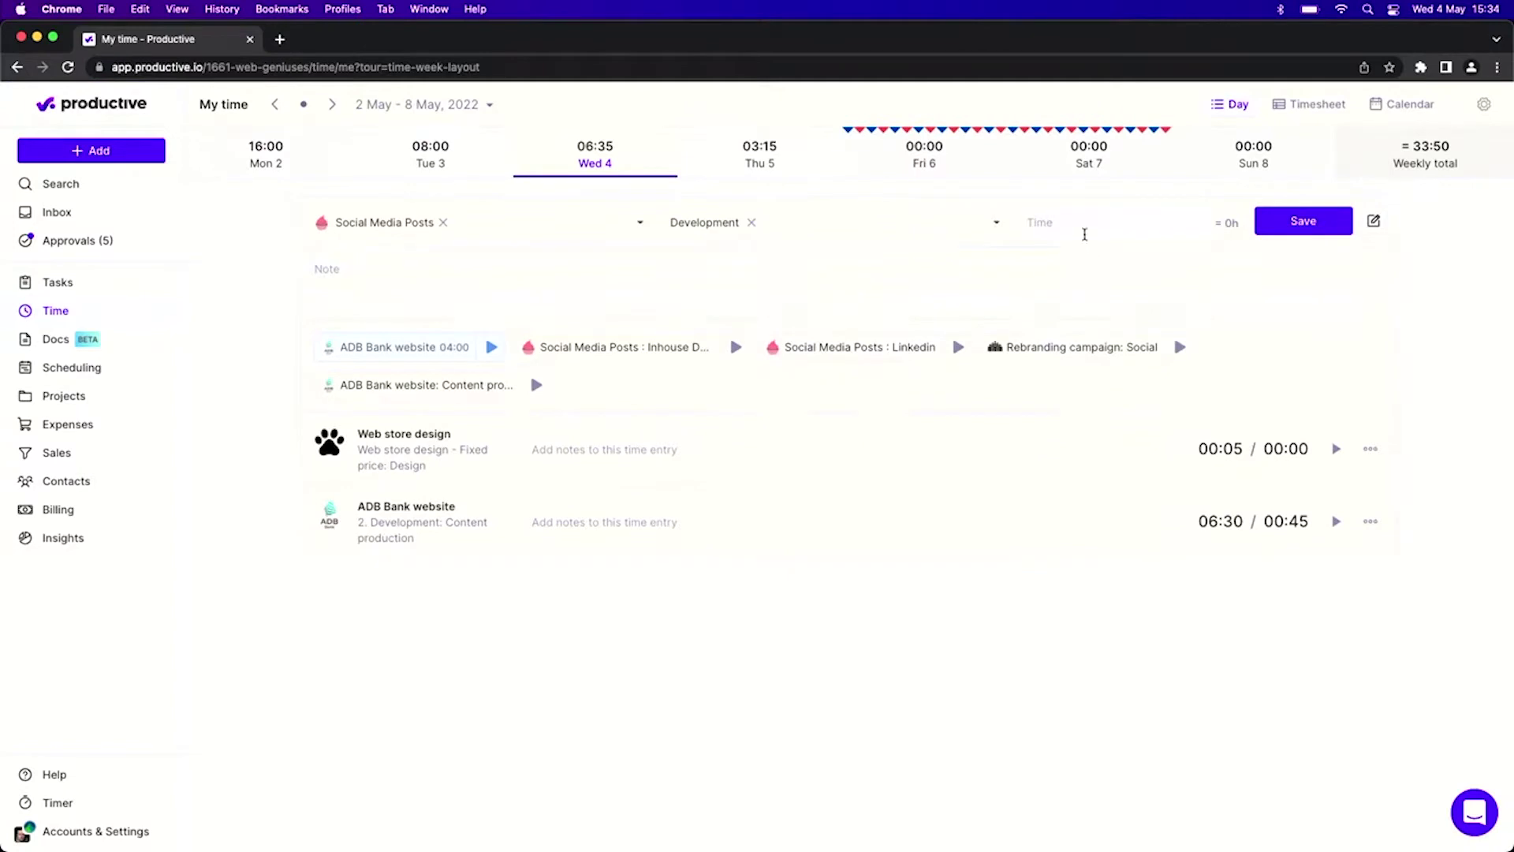
pyautogui.click(1084, 234)
pyautogui.write('1')
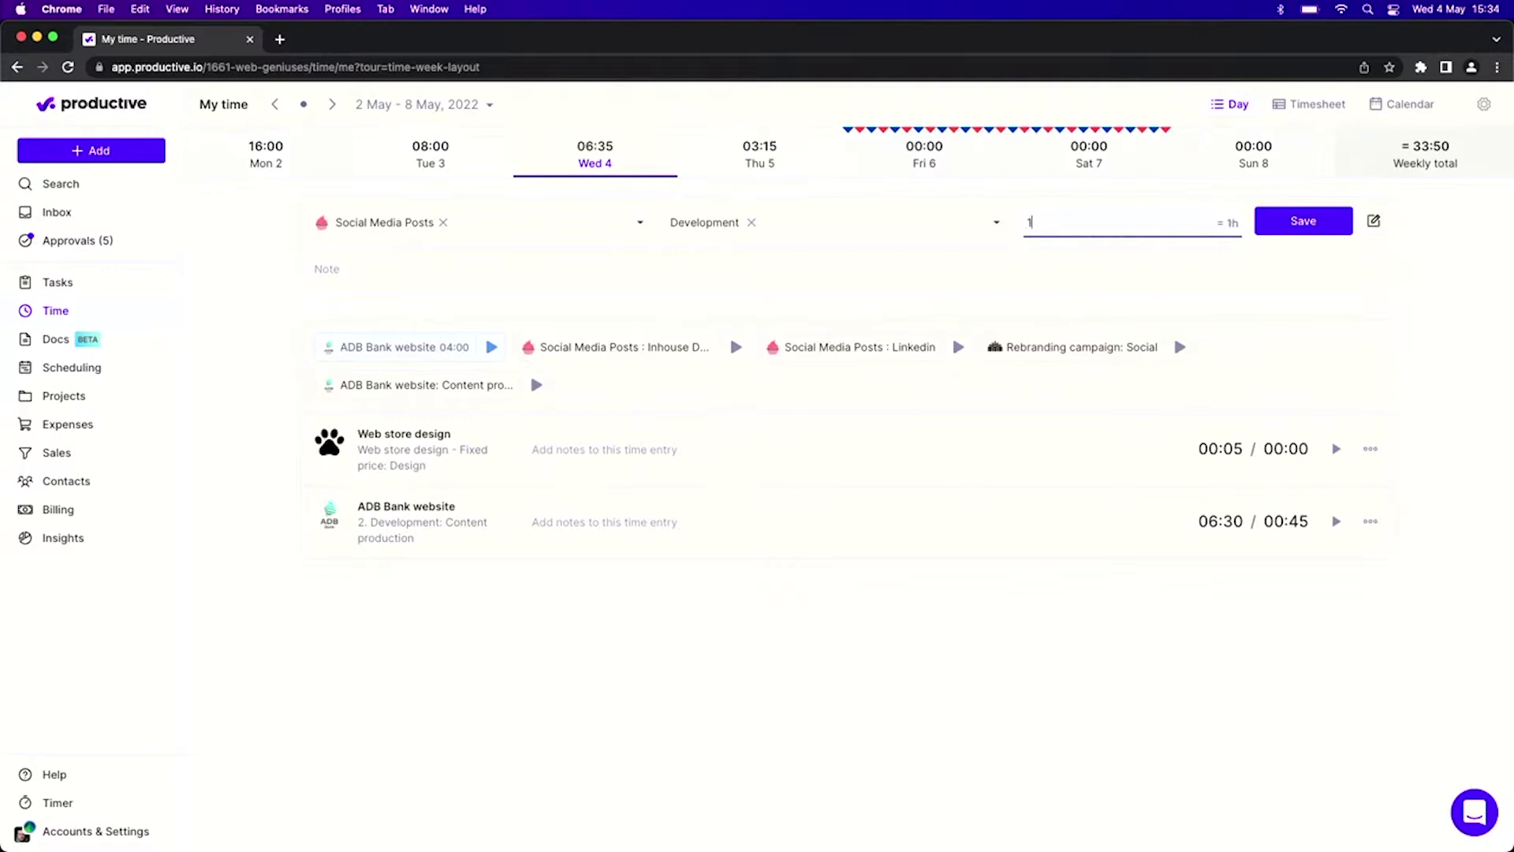
pyautogui.press('BackSpace')
pyautogui.write('9-12')
pyautogui.press('BackSpace')
pyautogui.press('BackSpace')
pyautogui.press('BackSpace')
pyautogui.press('BackSpace')
pyautogui.click(122, 804)
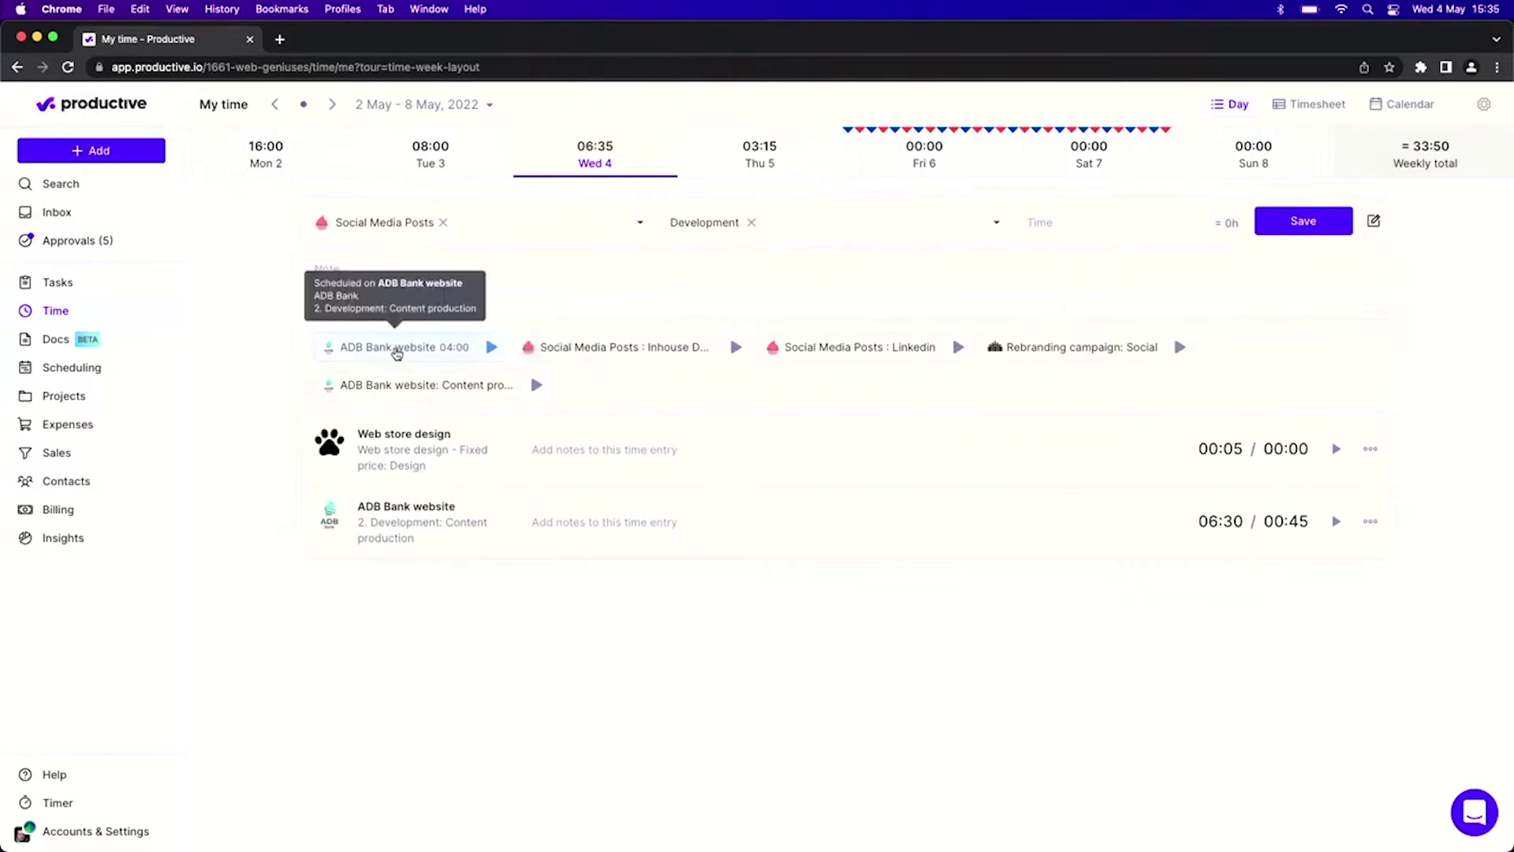
# Book the 04:00 ADB Bank website suggestion as a Content production time entry.
pyautogui.click(397, 348)
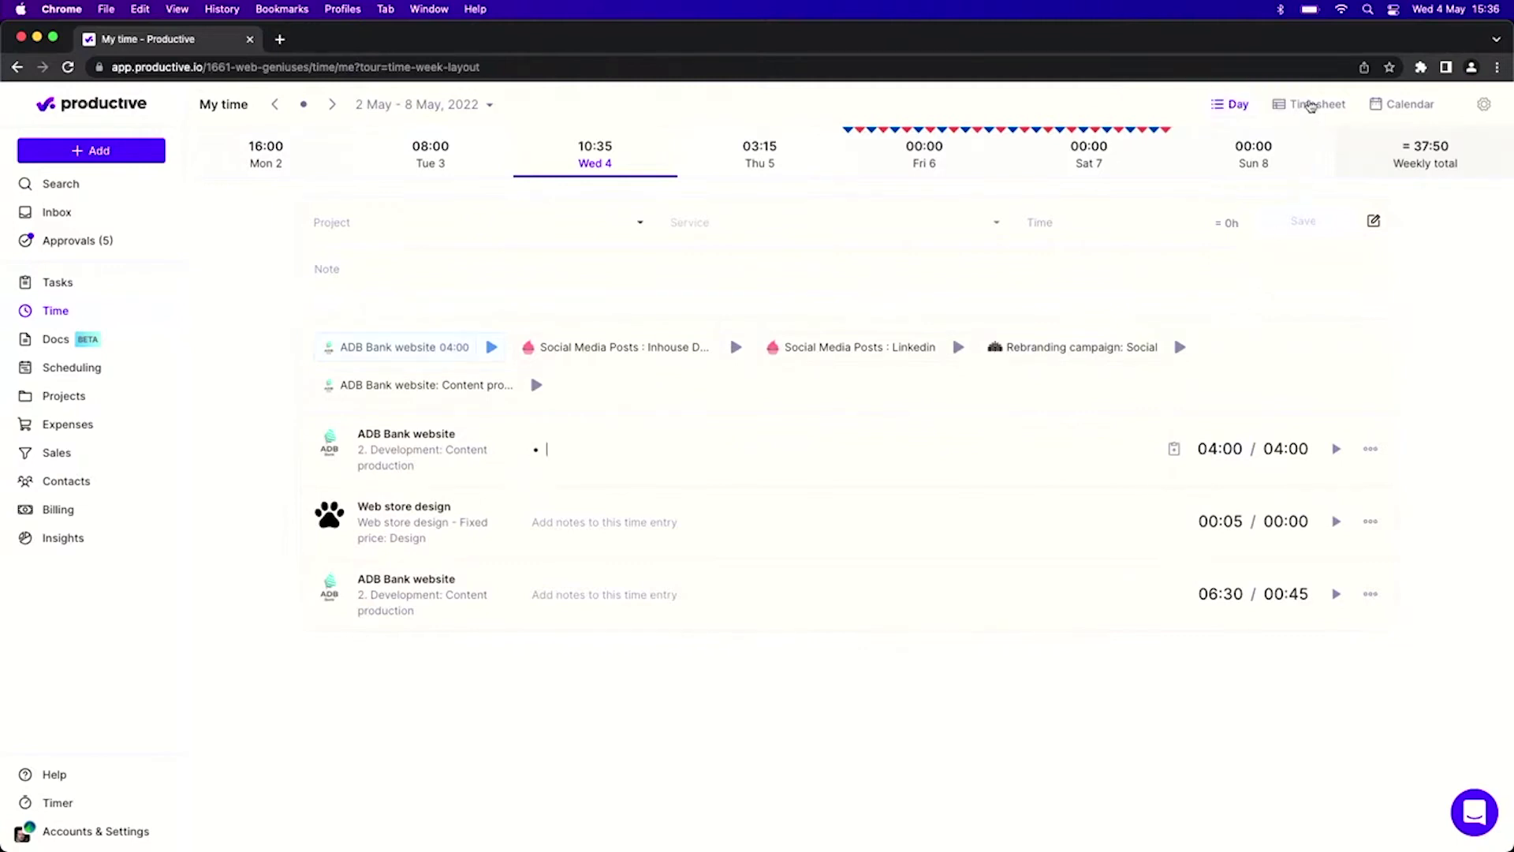
# Show the weekly timesheet and start a Rebranding campaign web design row, then cancel it.
pyautogui.click(1309, 105)
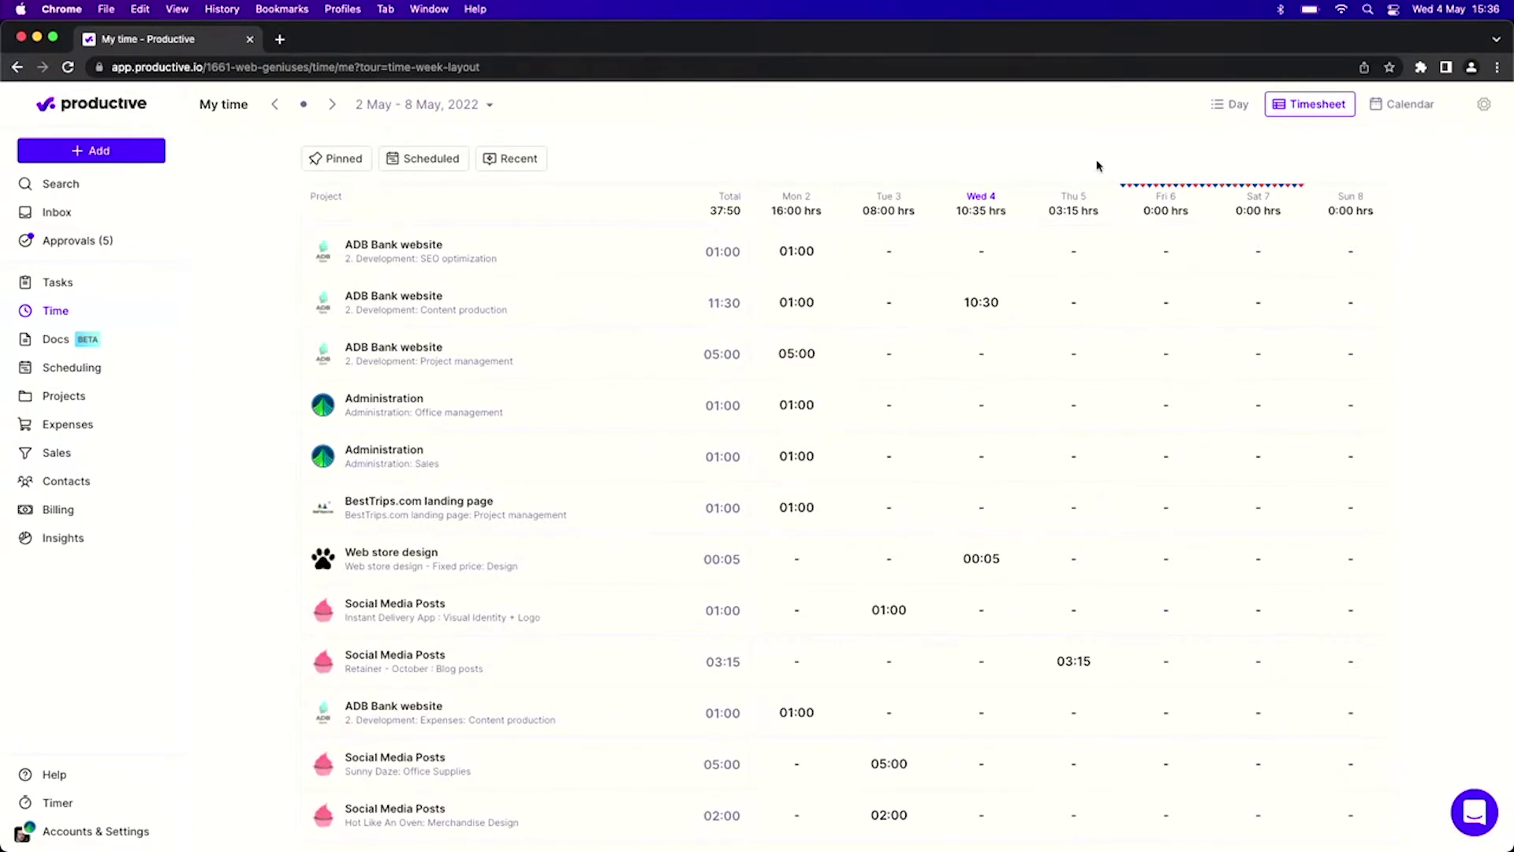
pyautogui.scroll(-2, 921, 314)
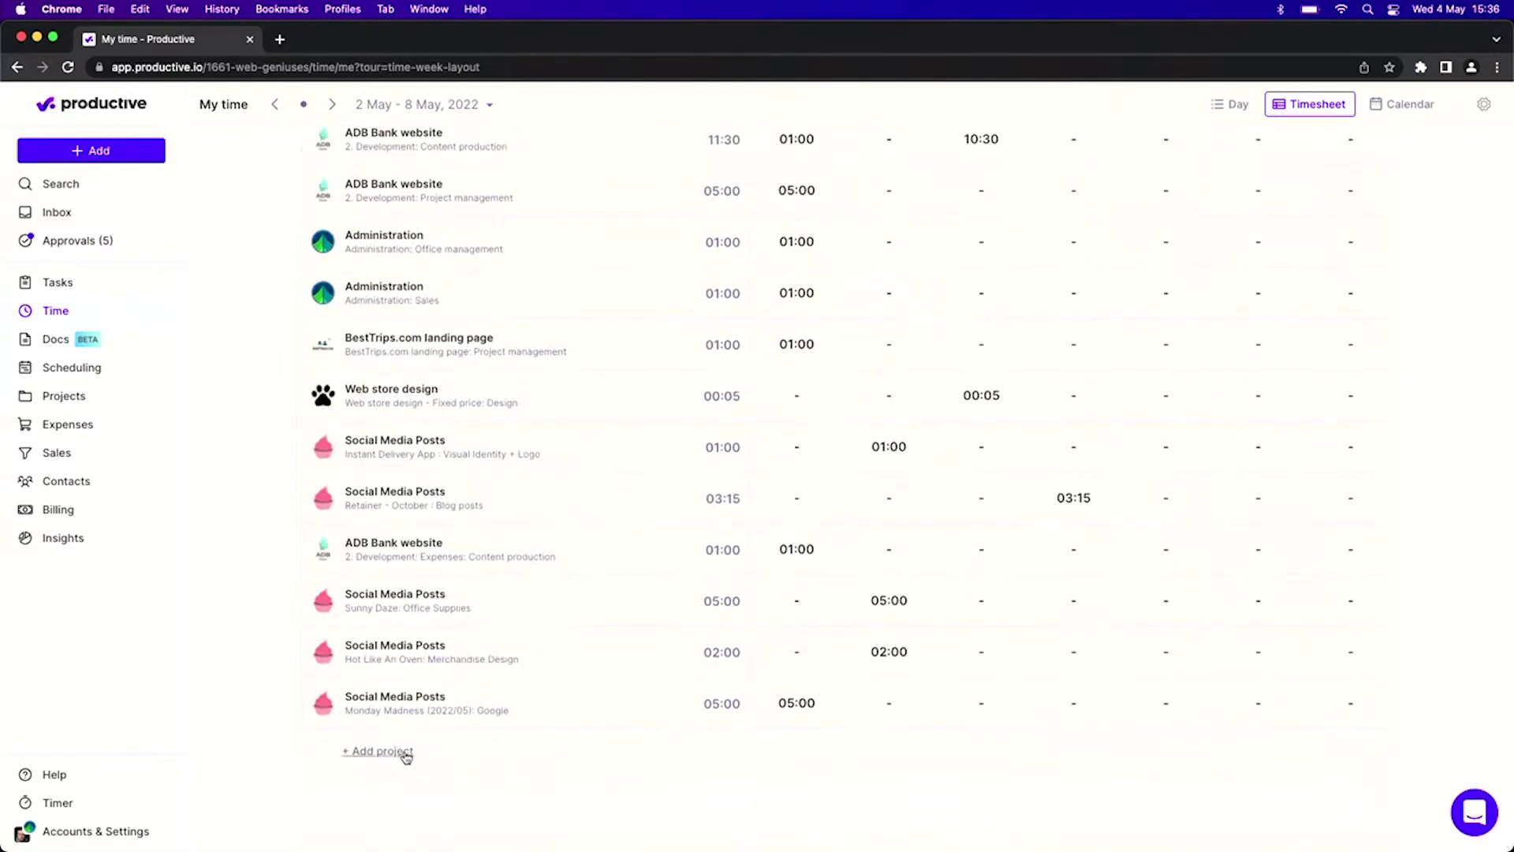
pyautogui.click(401, 751)
pyautogui.click(442, 613)
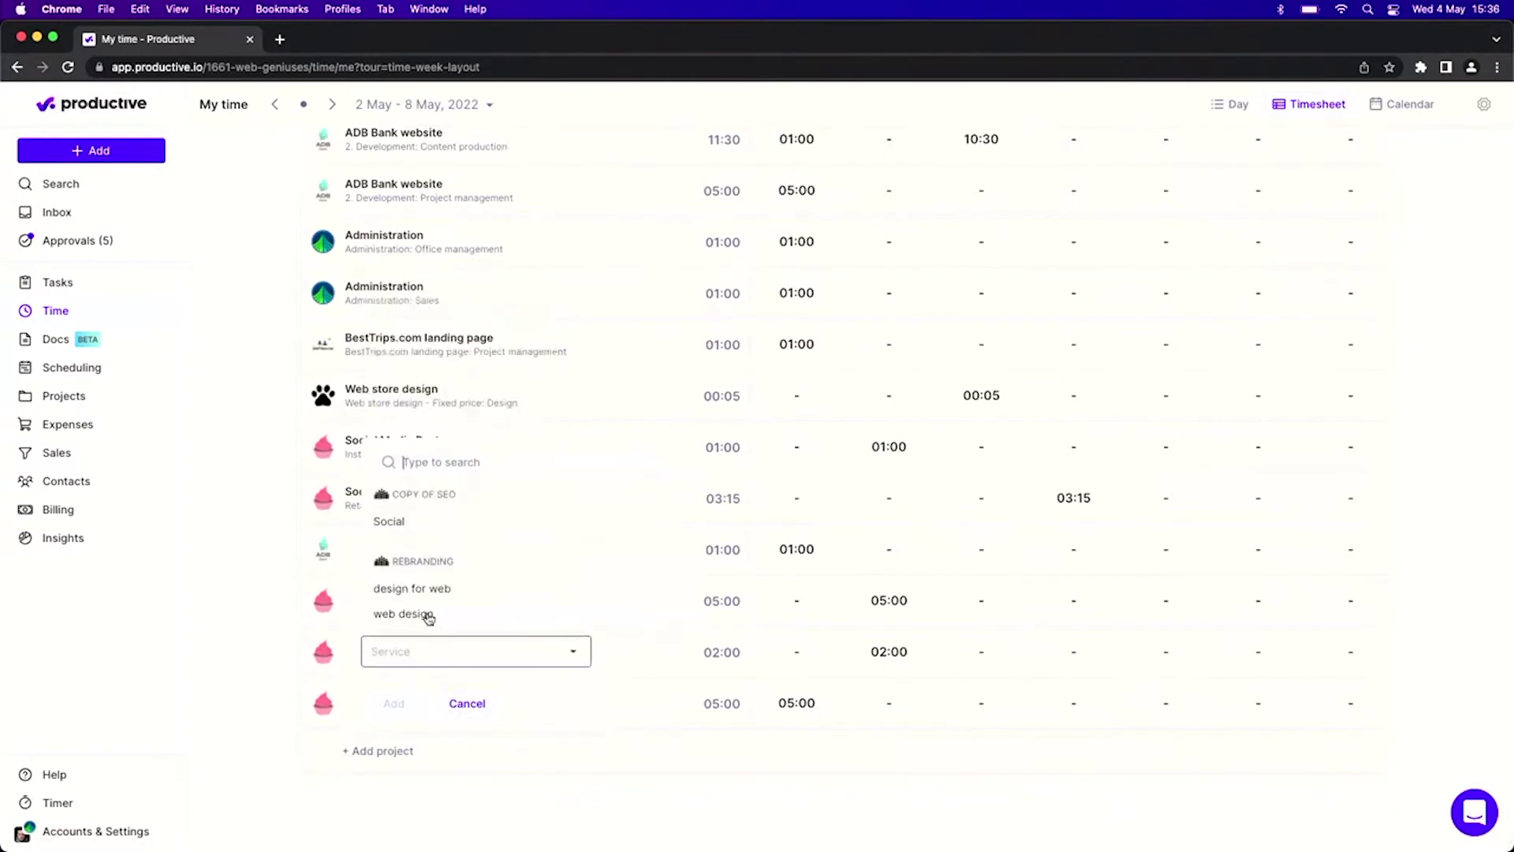
pyautogui.click(429, 617)
pyautogui.click(668, 772)
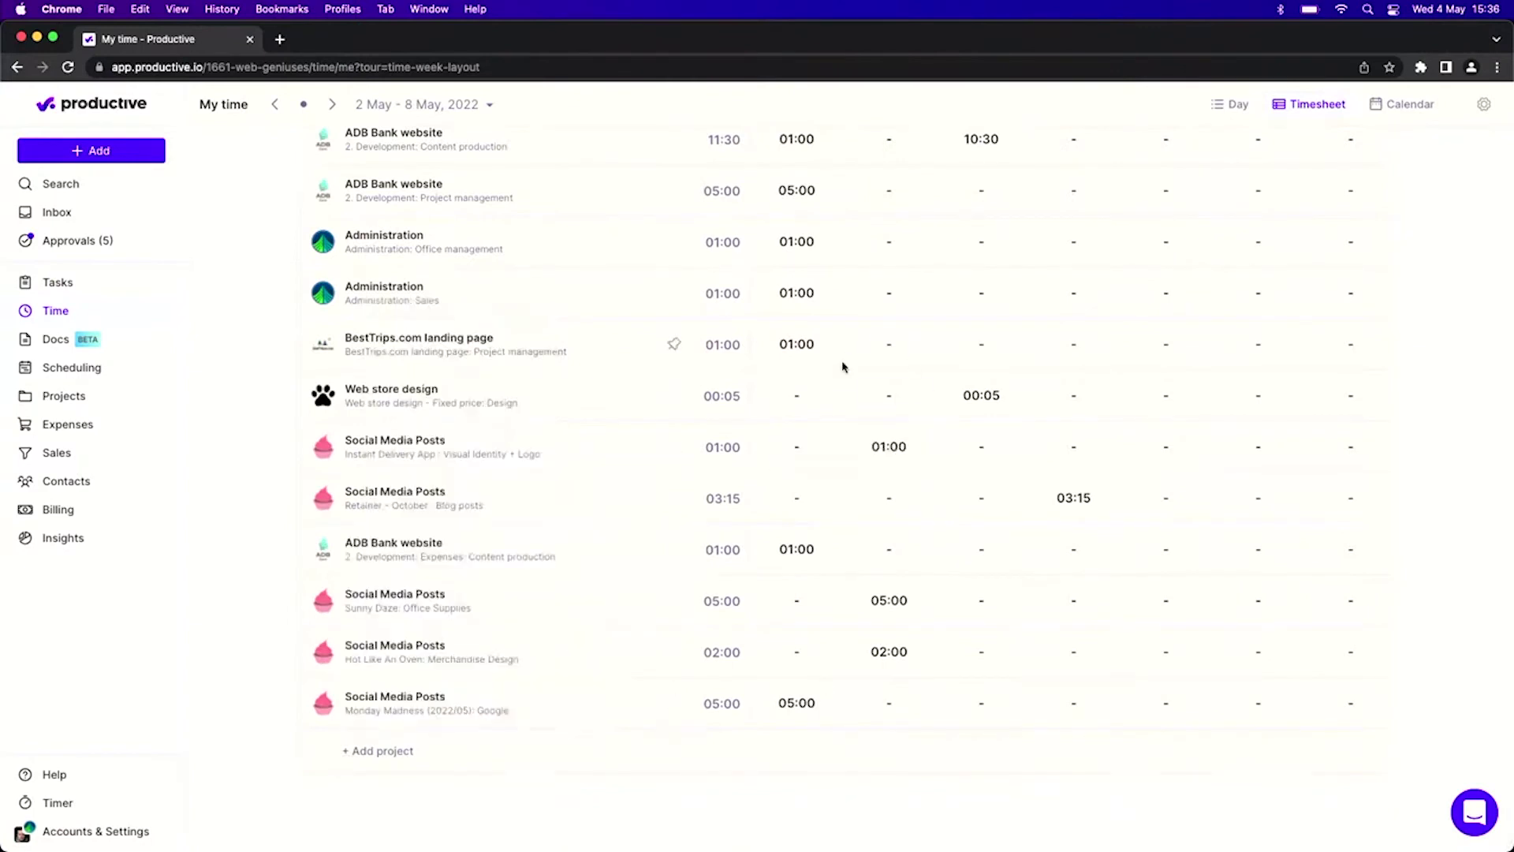
pyautogui.scroll(3, 842, 367)
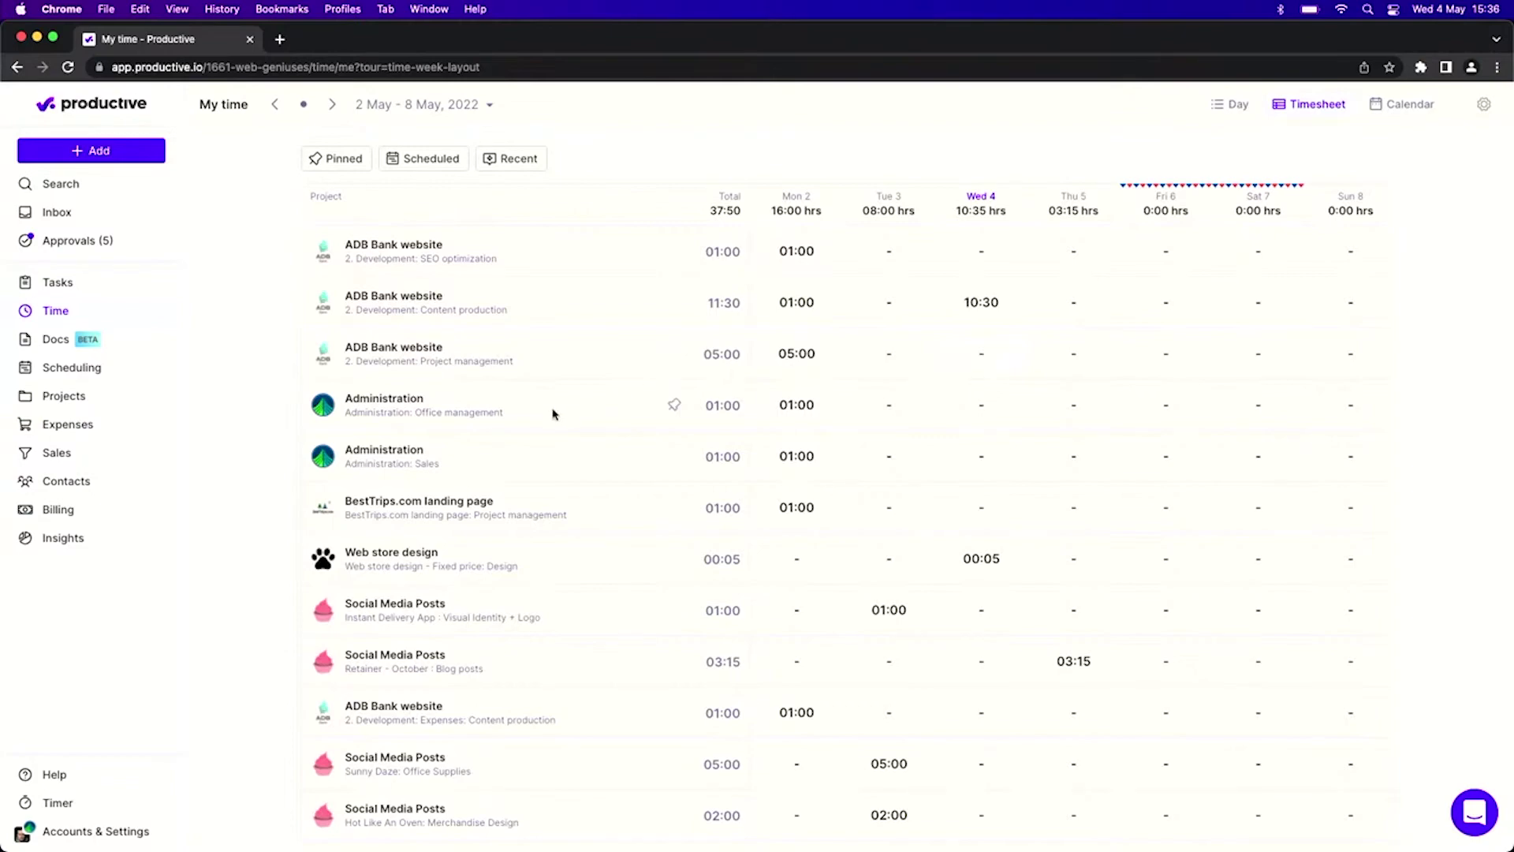
# Log 30 minutes for Administration Office management on Wed 4 in the timesheet.
pyautogui.click(980, 411)
pyautogui.write('30')
pyautogui.press('Return')
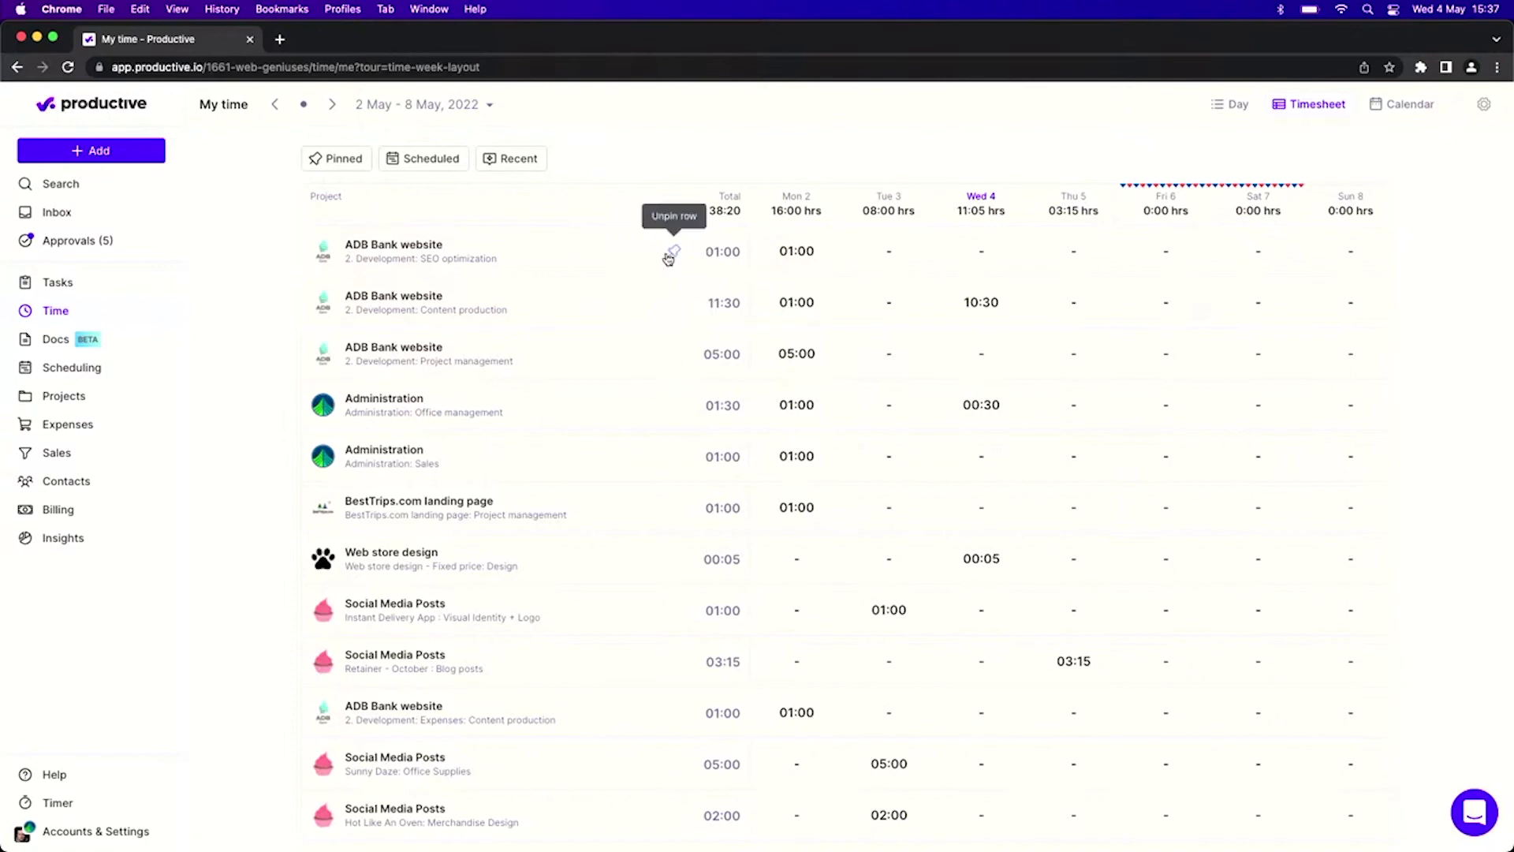
# Filter the timesheet to Pinned rows, then to Scheduled rows.
pyautogui.click(319, 157)
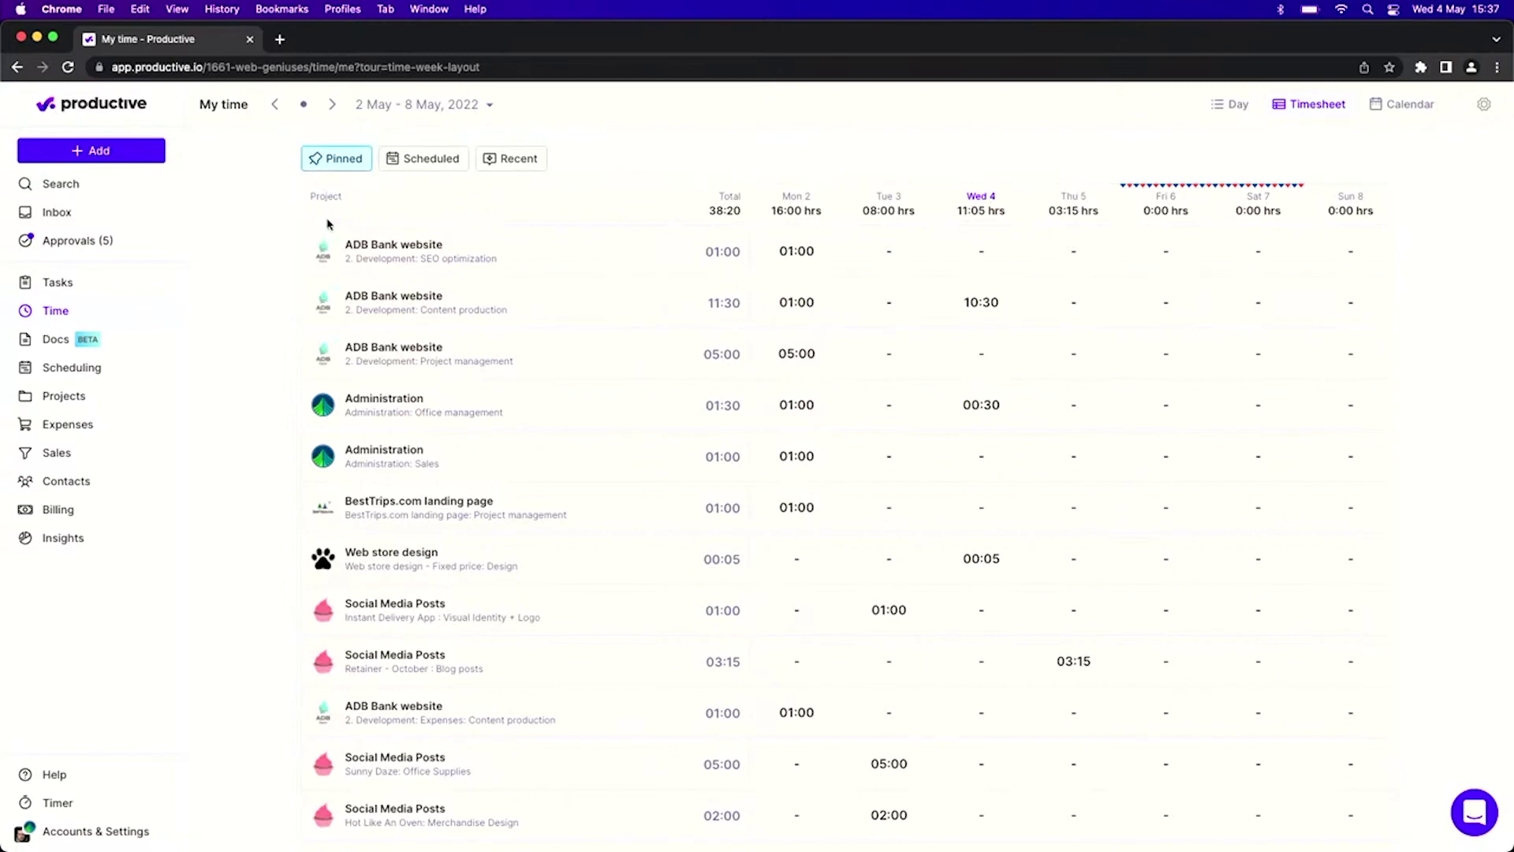
pyautogui.click(422, 172)
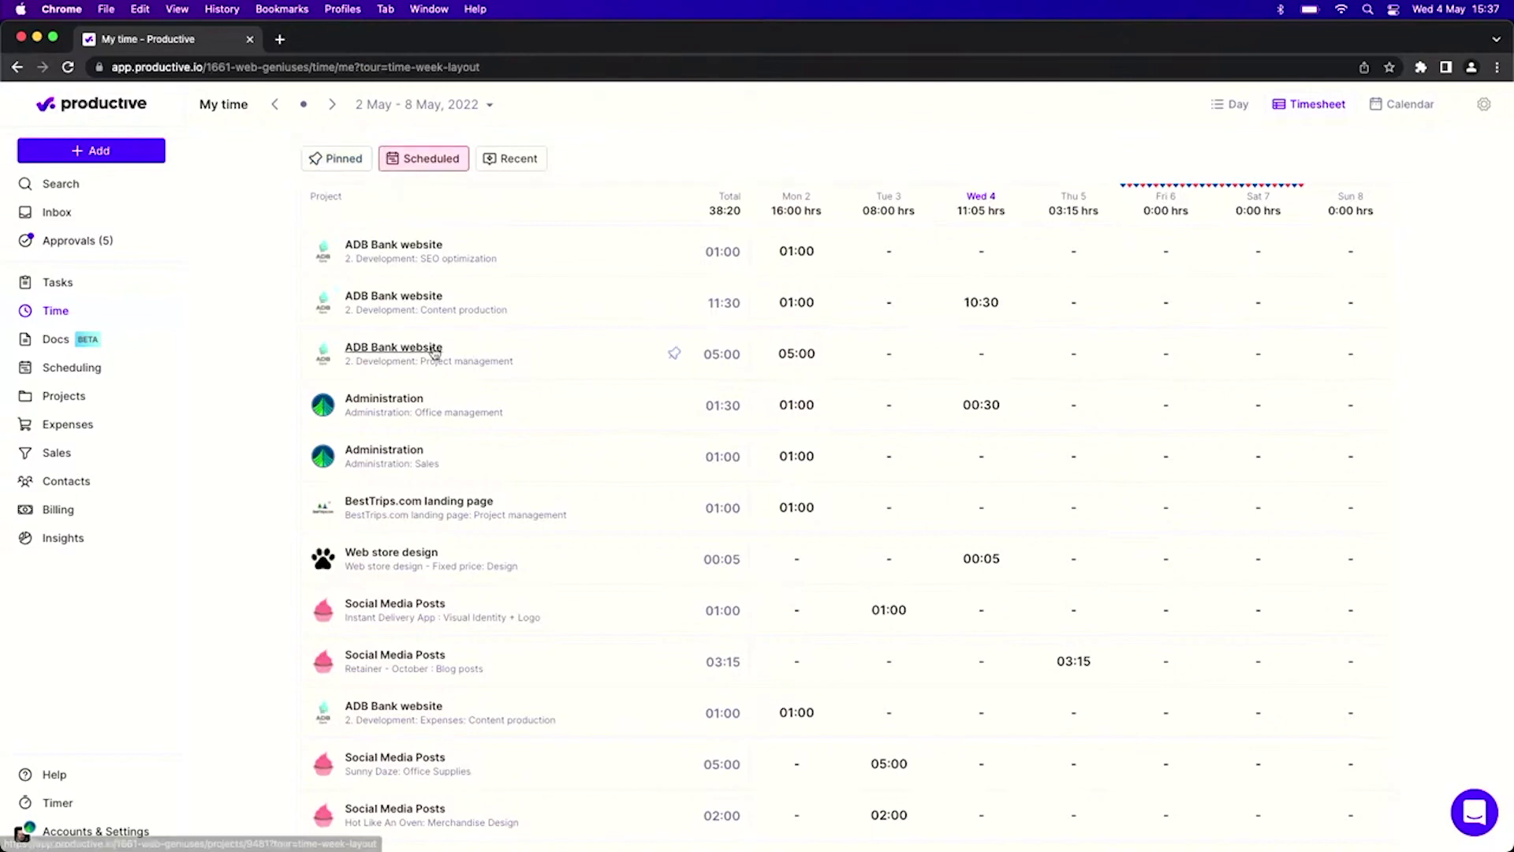
pyautogui.scroll(-5, 444, 460)
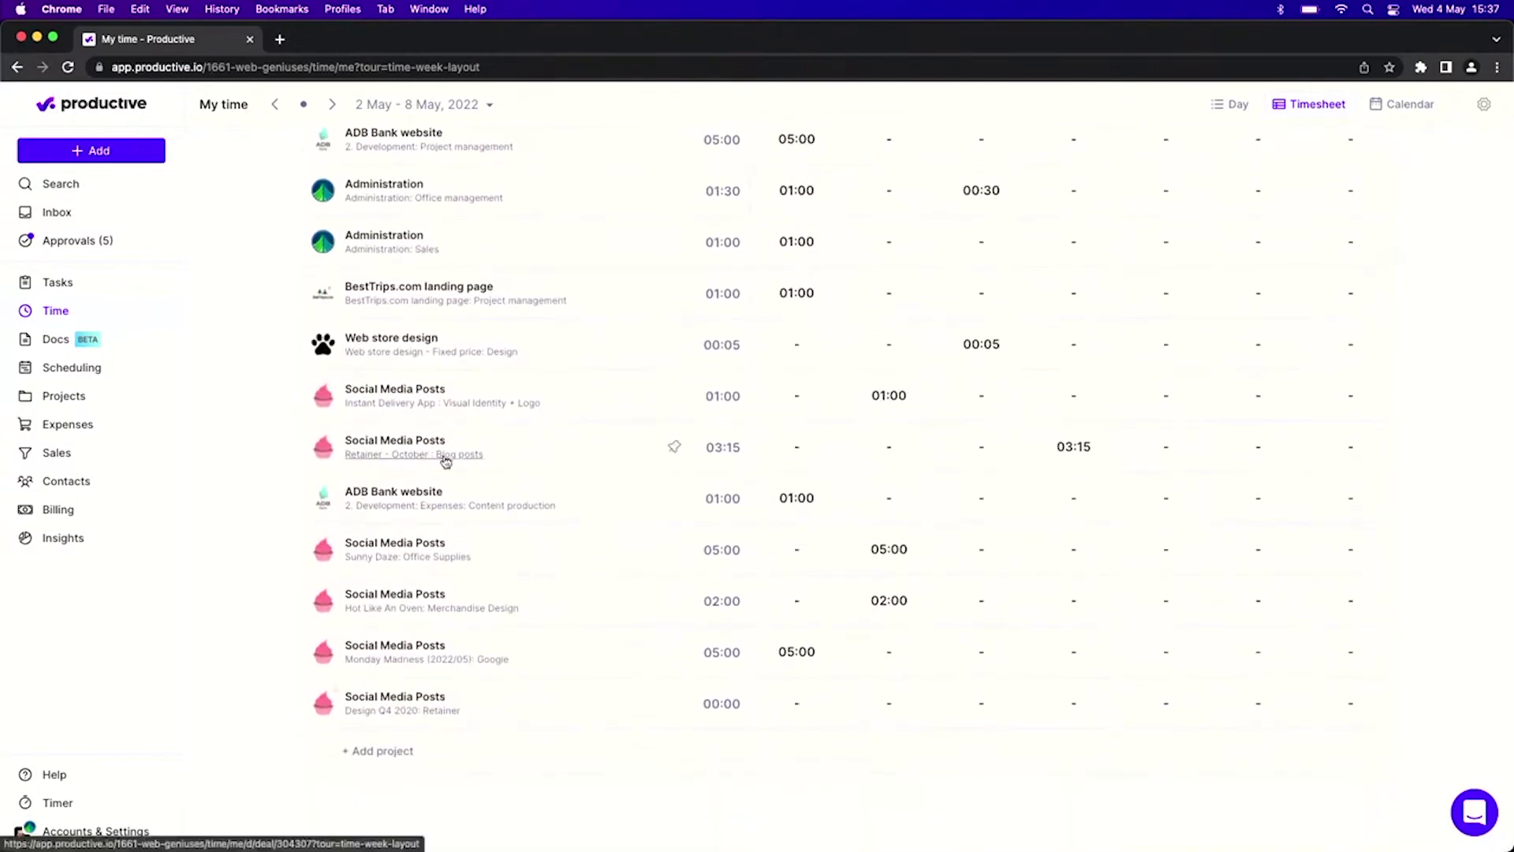
pyautogui.moveTo(446, 463)
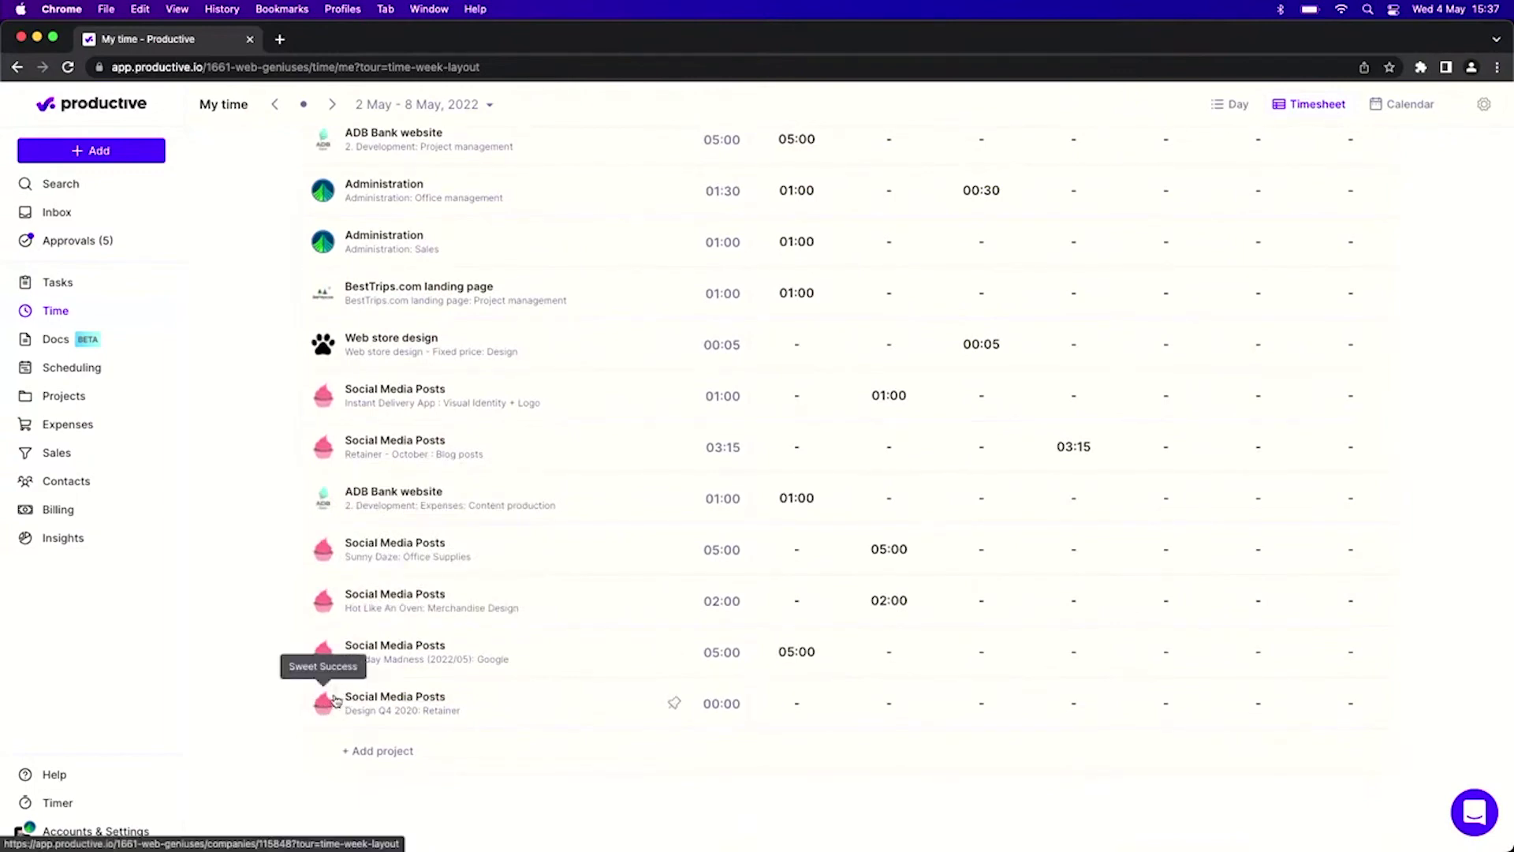
pyautogui.scroll(3, 258, 588)
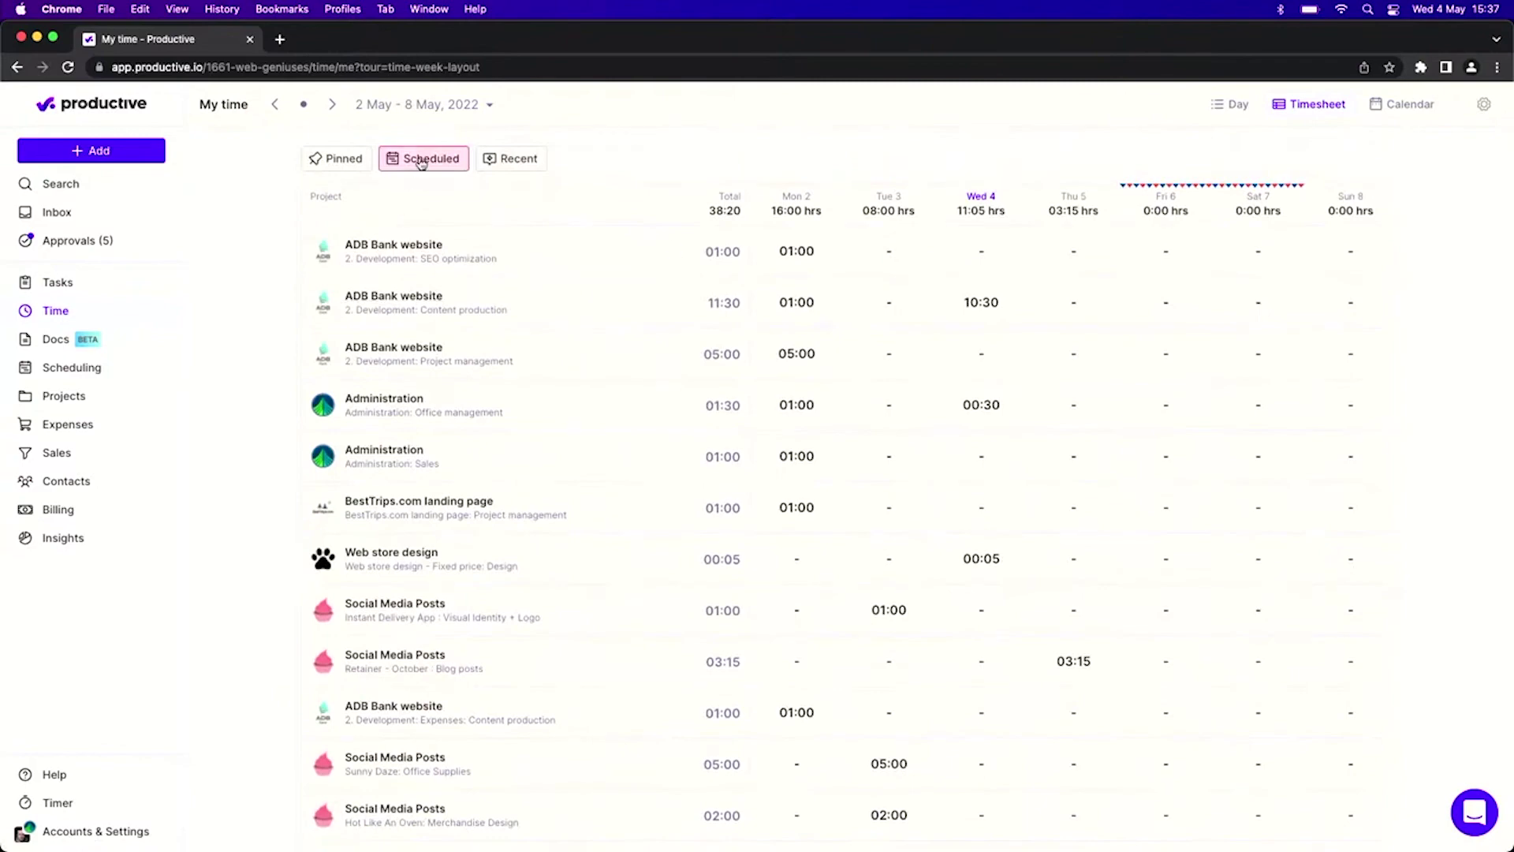
# Filter the timesheet to Recent rows, listing Influencers 2020 Campaign and Rebranding campaign.
pyautogui.click(492, 161)
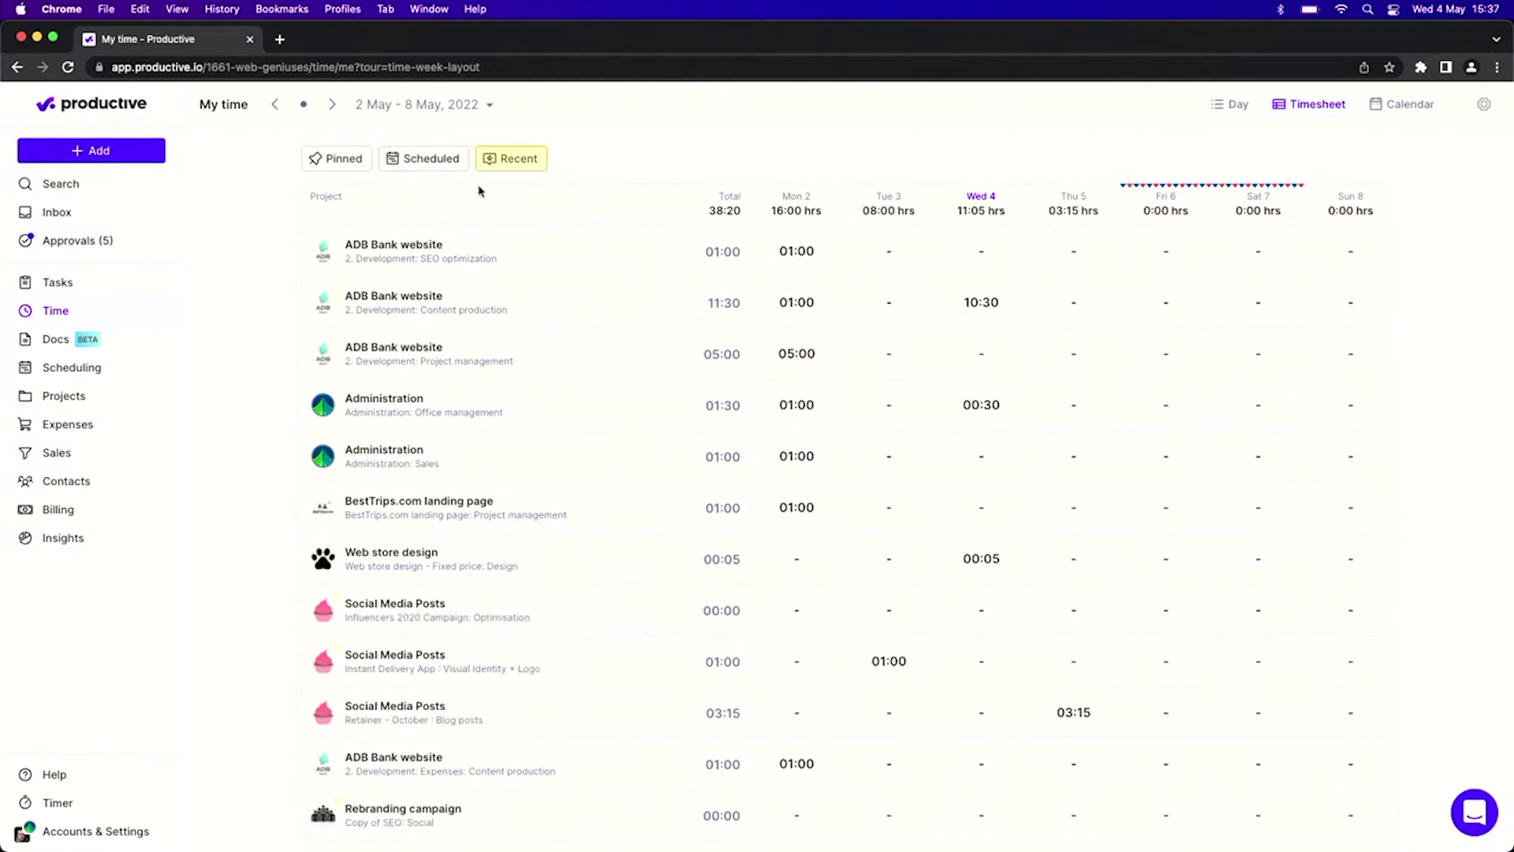
pyautogui.moveTo(347, 293)
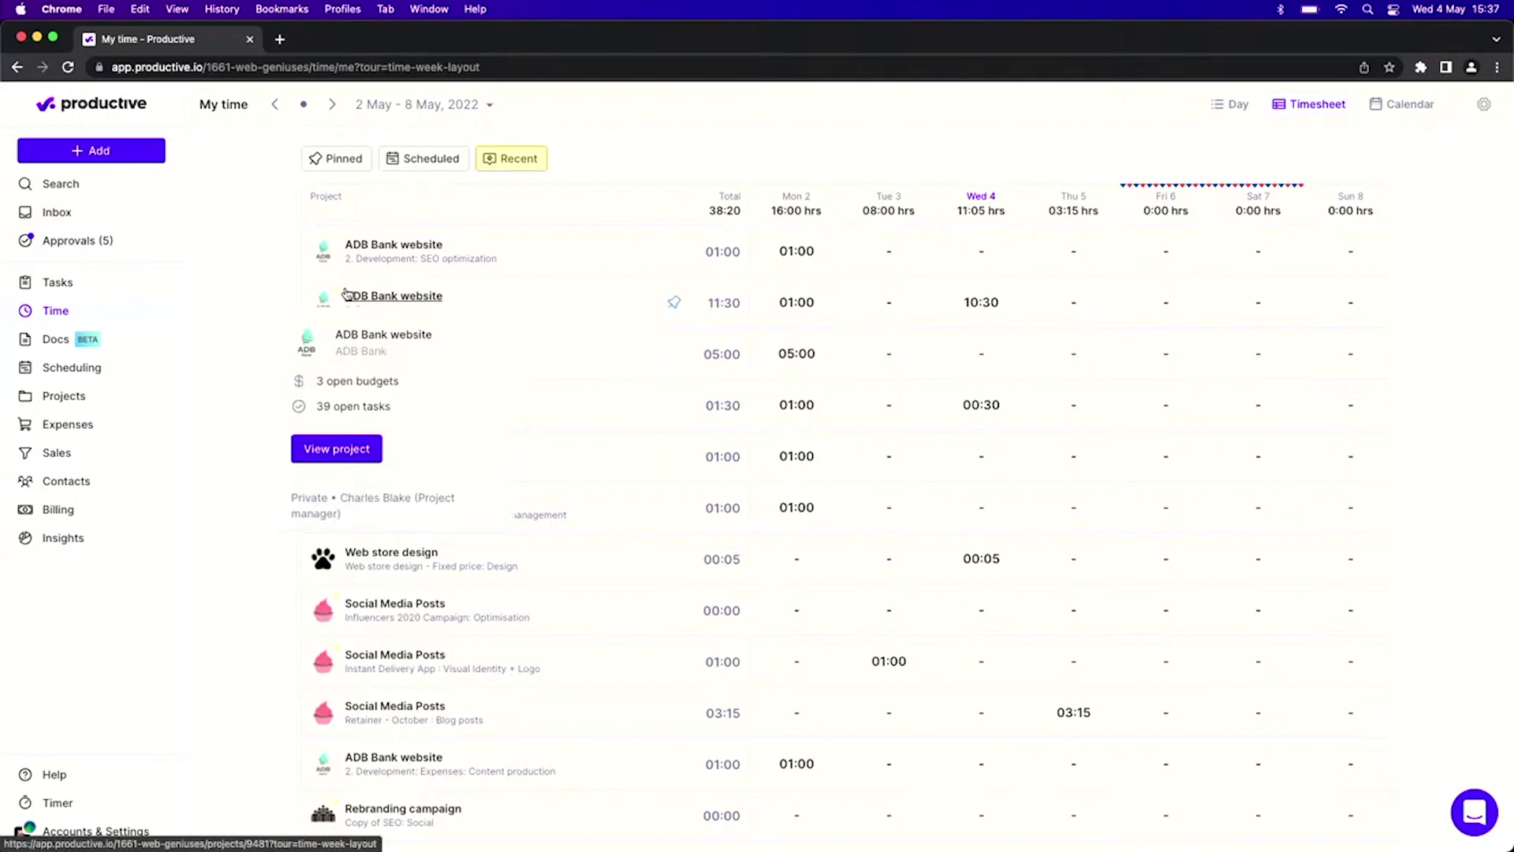
pyautogui.scroll(-3, 264, 406)
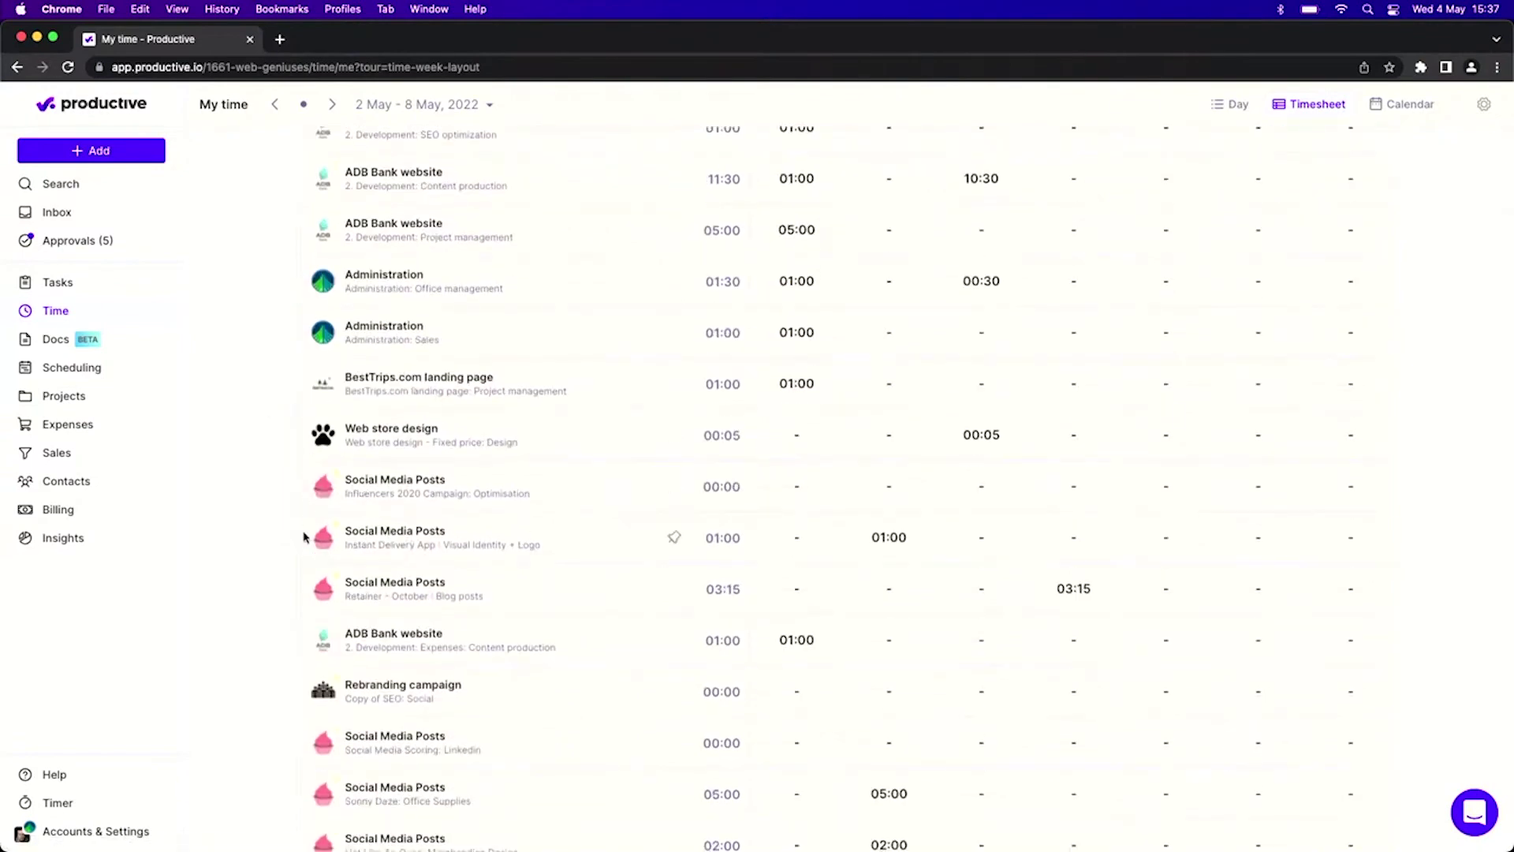
pyautogui.scroll(3, 298, 553)
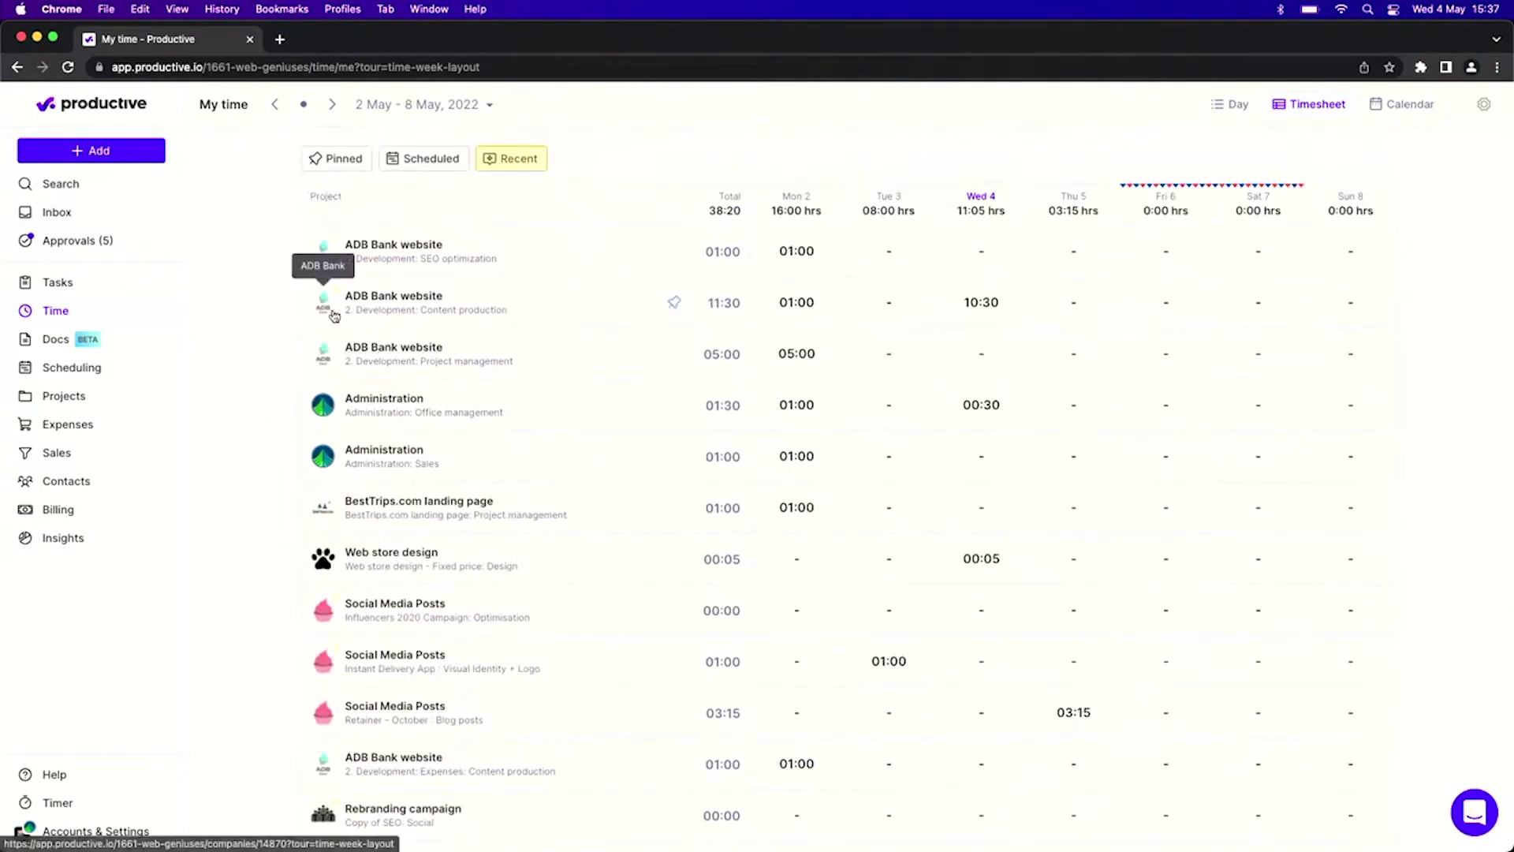